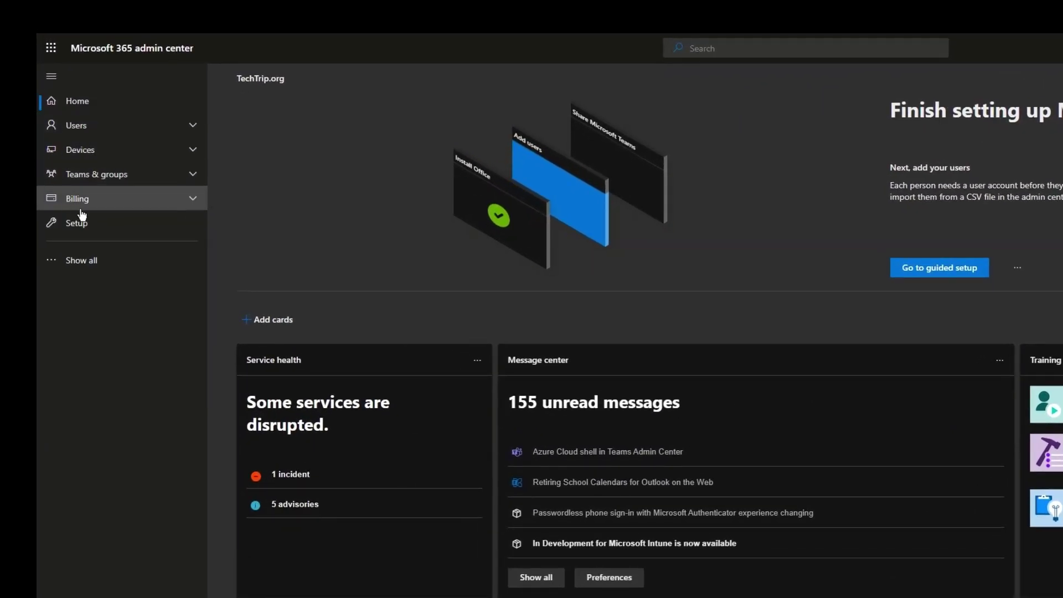
- Reveal all navigation sections and expand Settings to show Domains, Org settings and Integrated apps
left_click(80, 267)
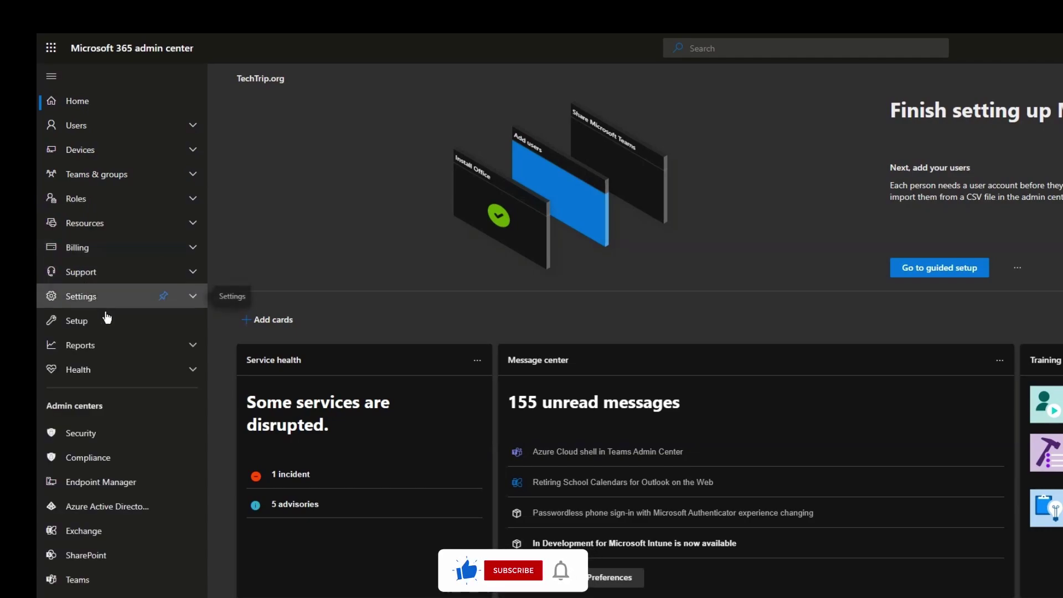
left_click(90, 296)
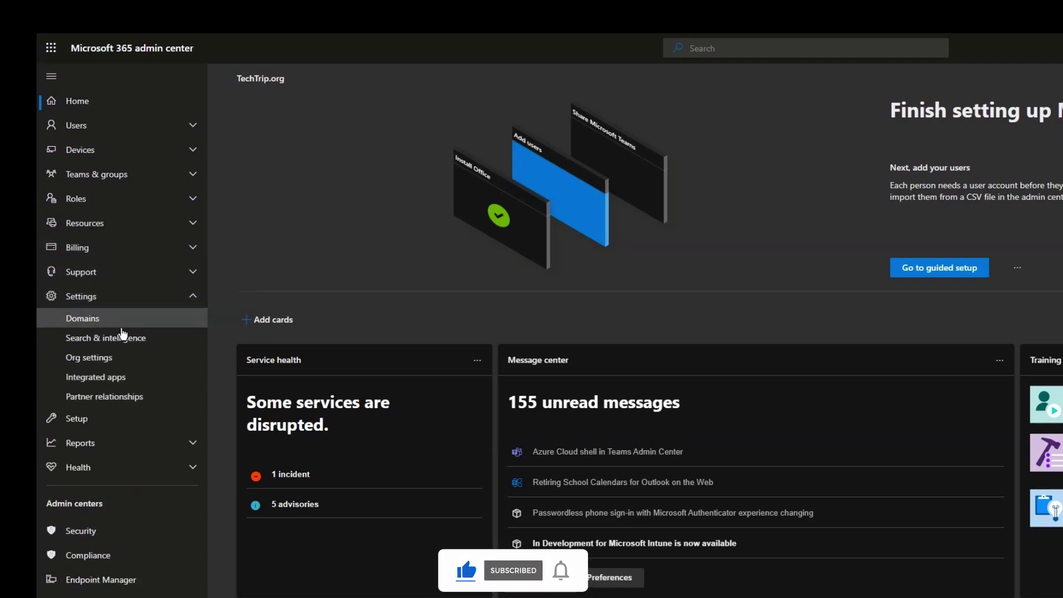
- Go from Integrated apps to the Add-ins page listing the five existing add-ins
left_click(72, 379)
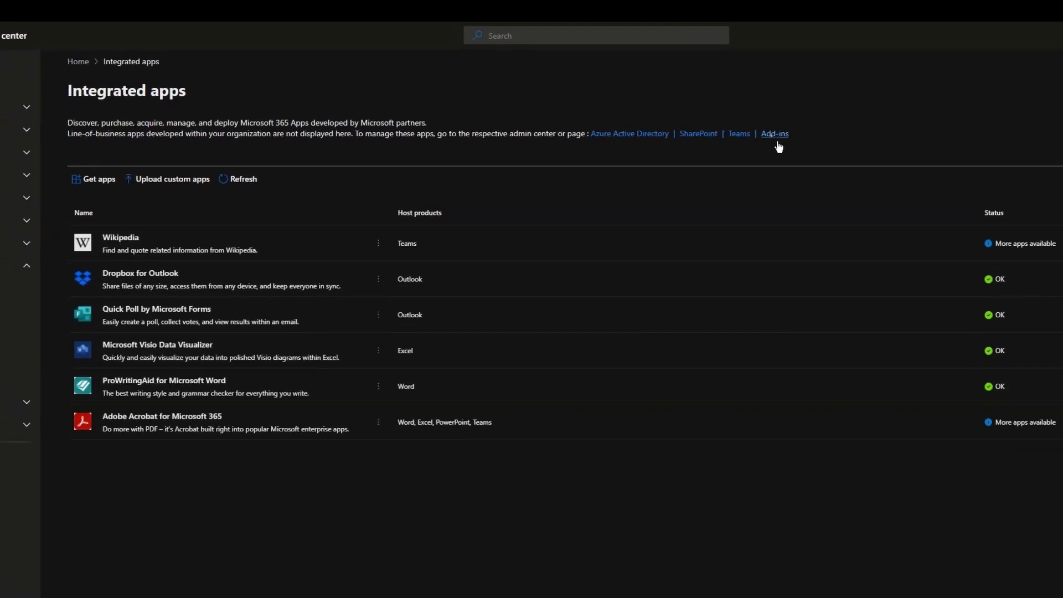
left_click(794, 160)
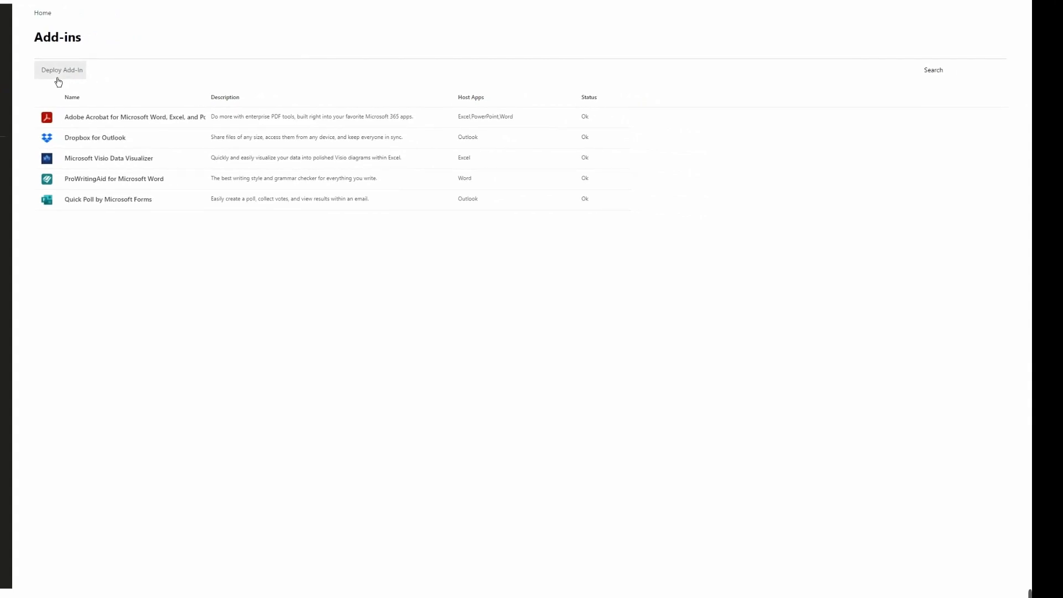
- Start a new add-in deployment and advance to the Store or custom upload choices
left_click(58, 77)
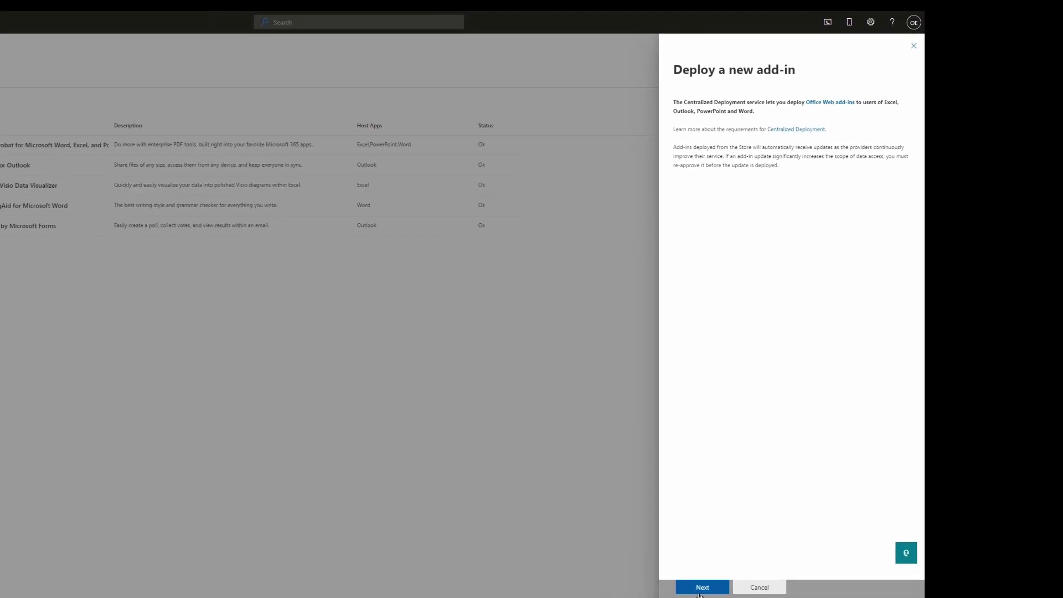
left_click(699, 589)
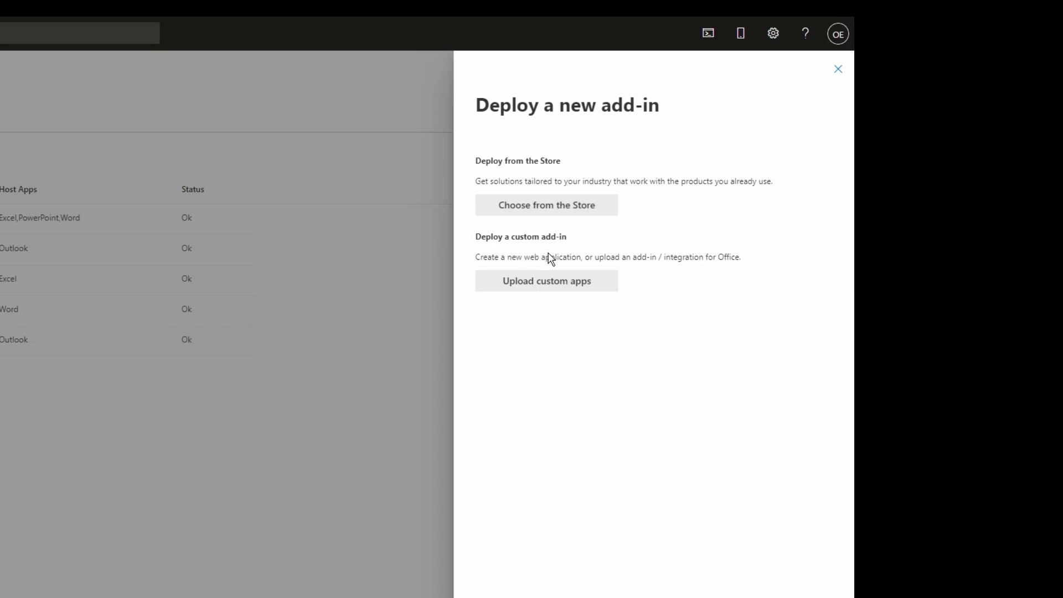
left_click(519, 212)
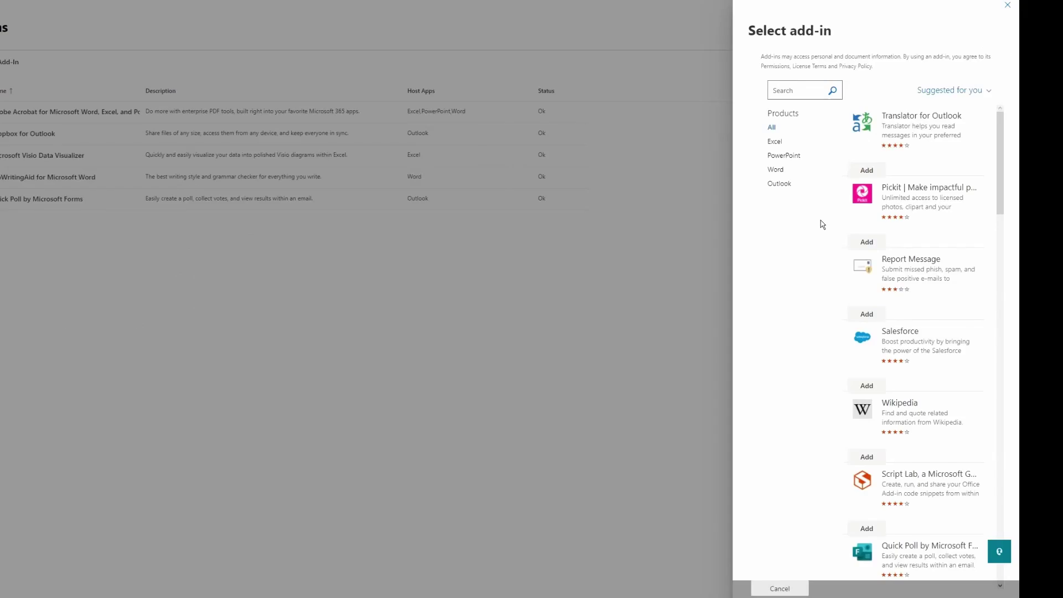
scroll(926, 194, "down", 15)
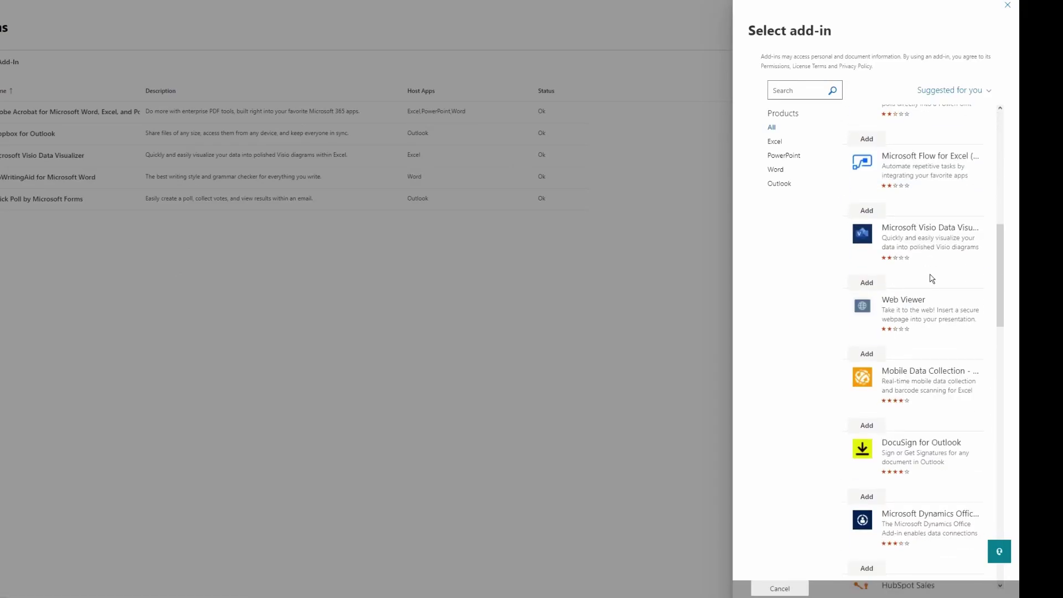
scroll(942, 344, "up", 15)
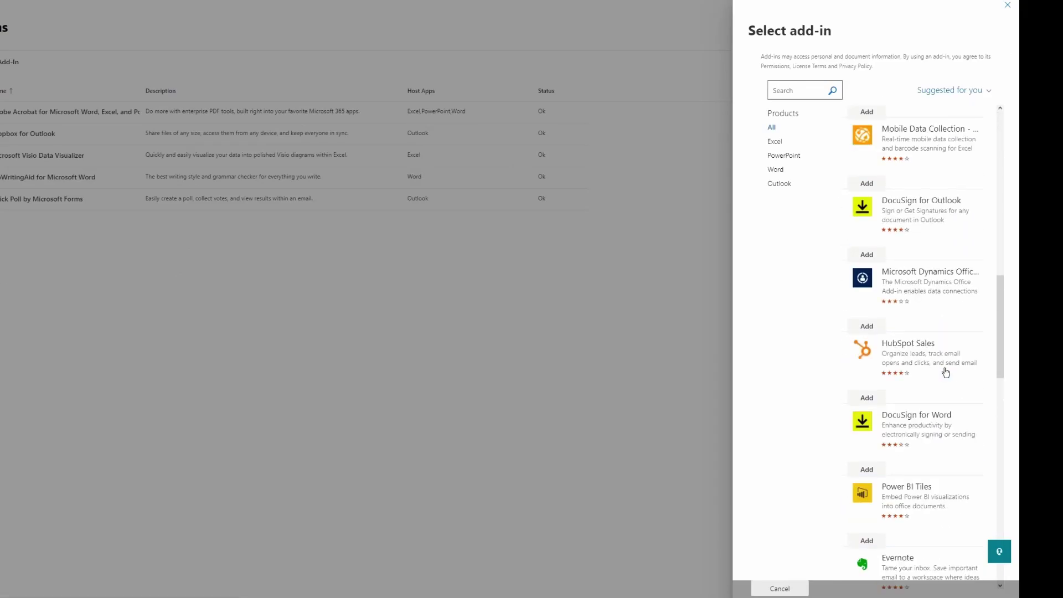
left_click(982, 90)
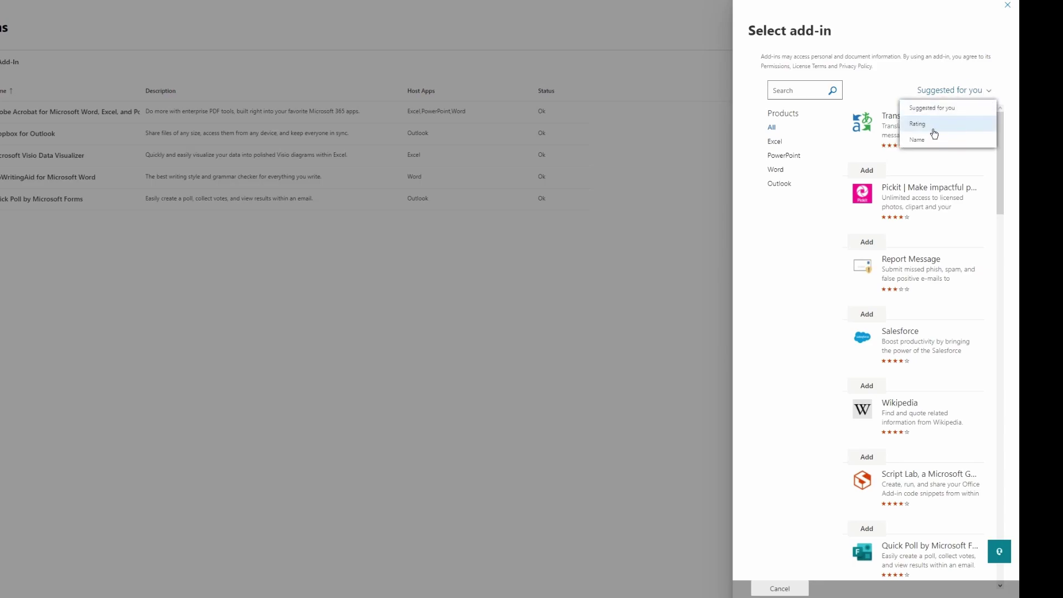
left_click(935, 134)
left_click(982, 91)
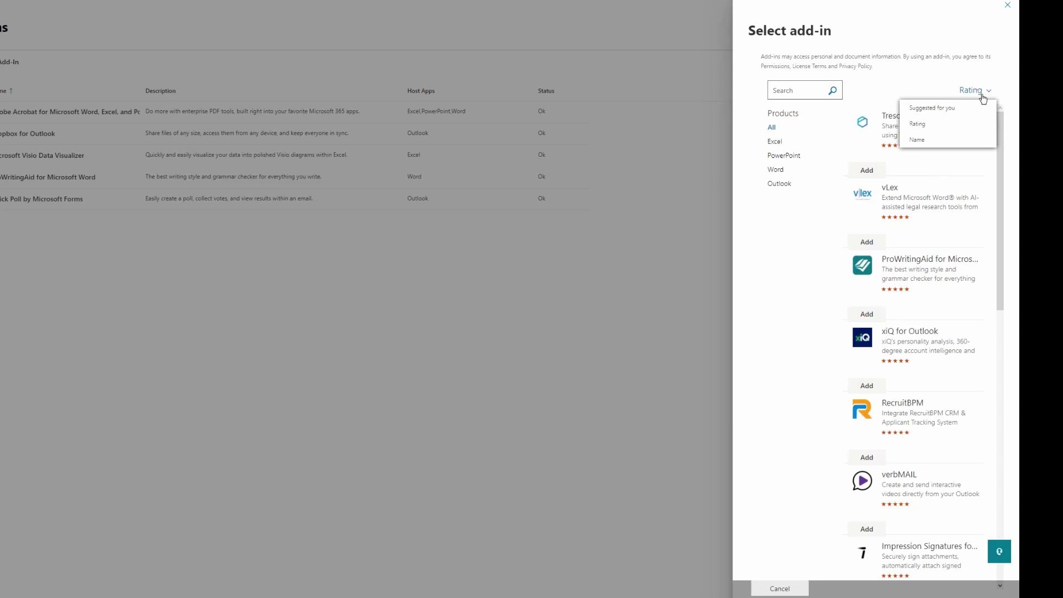
left_click(922, 145)
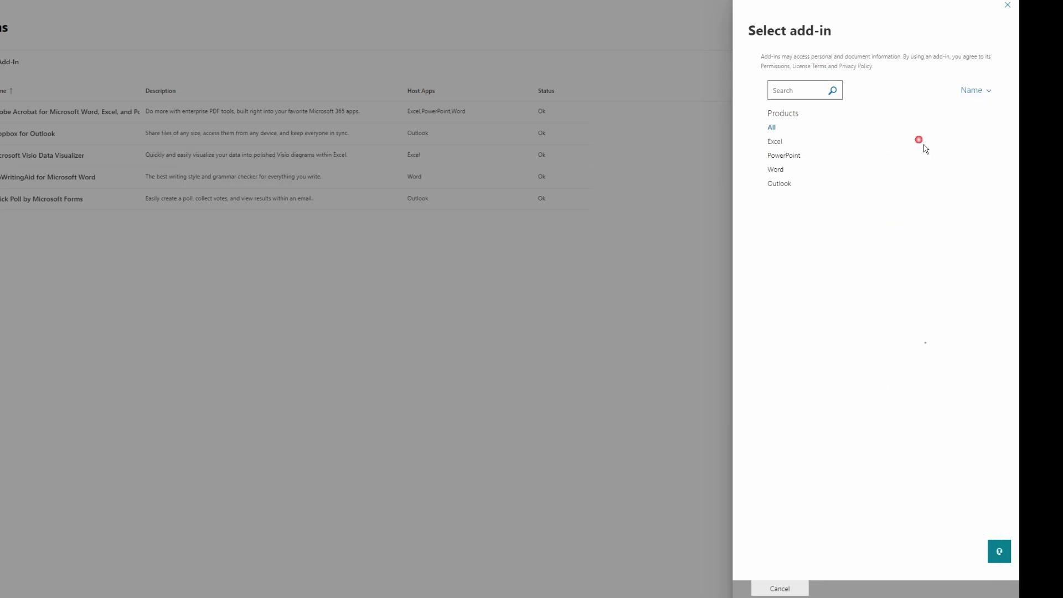
left_click(789, 155)
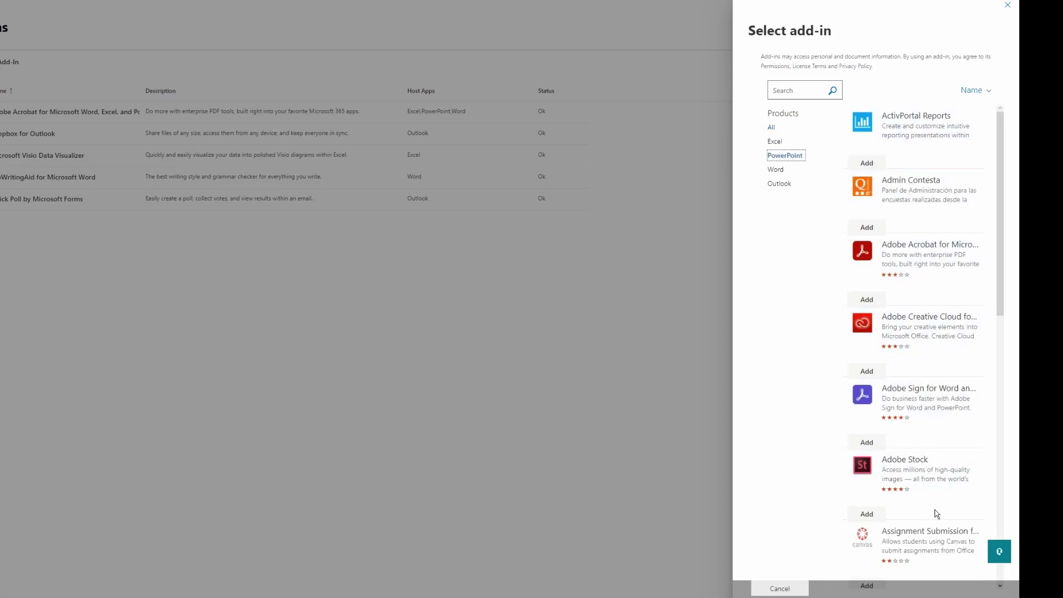
scroll(903, 477, "down", 6)
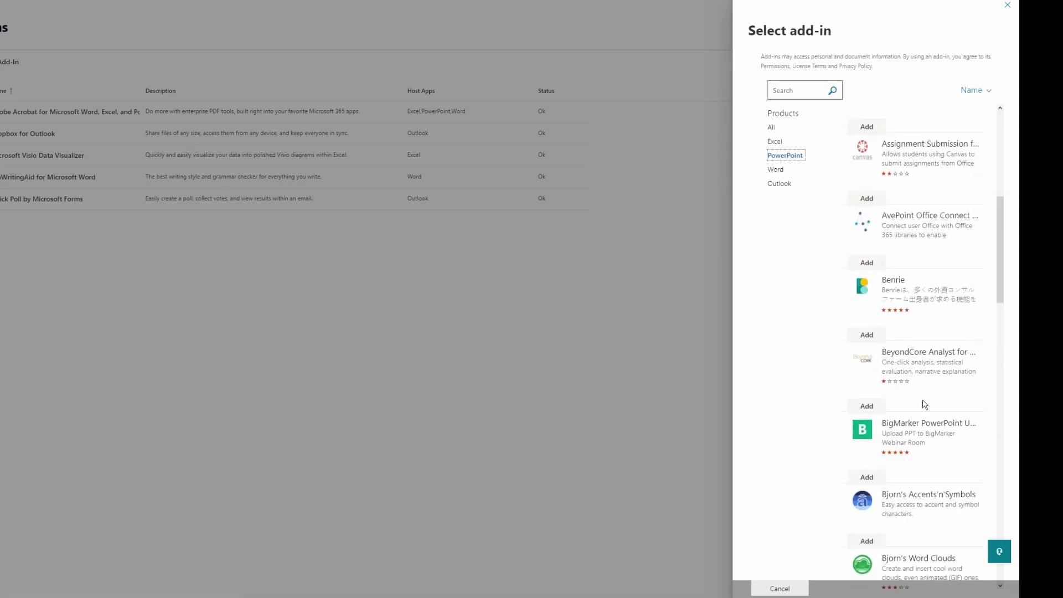
scroll(943, 449, "up", 3)
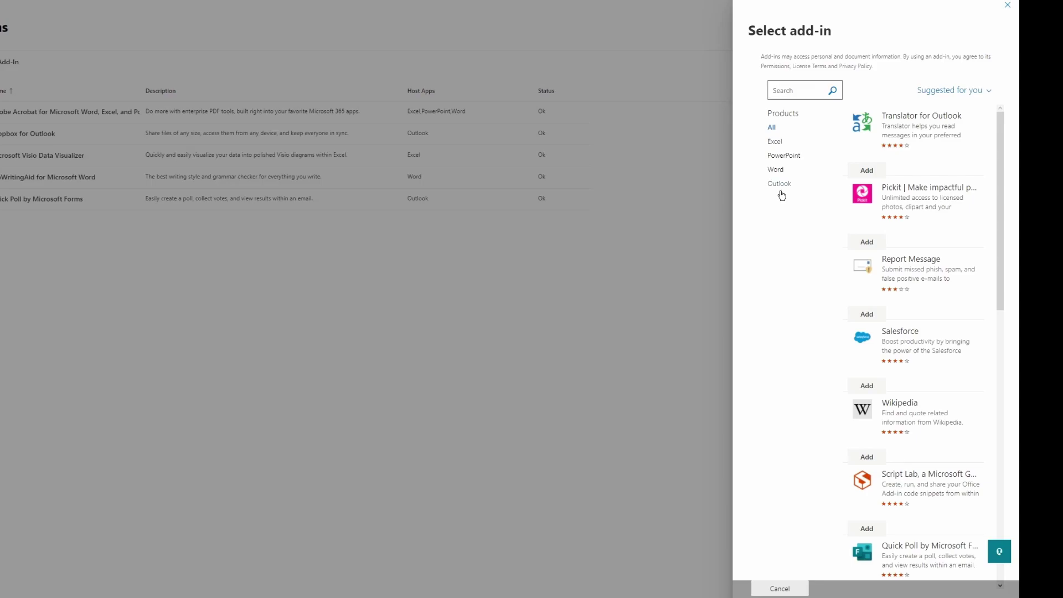
- Search the Store for 'phis' and view the Anti-Phishing Bot details
left_click(797, 92)
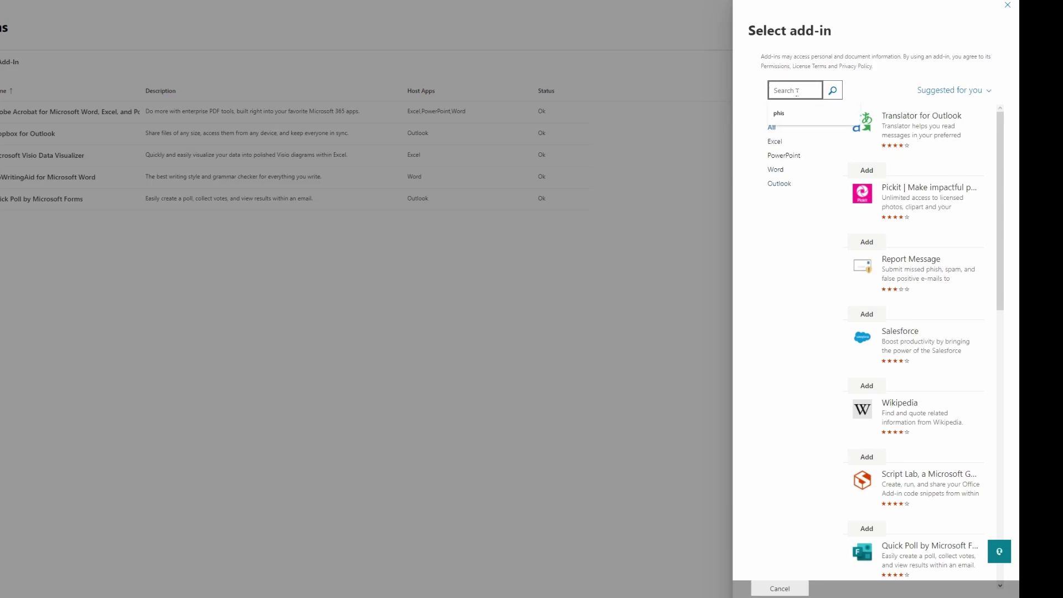
left_click(779, 113)
left_click(925, 349)
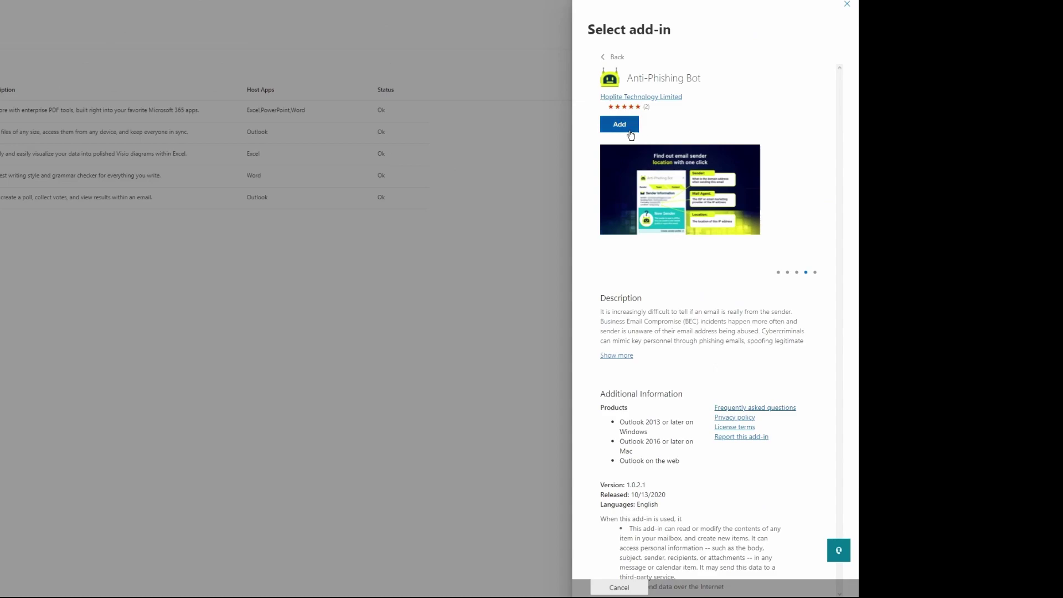
- Add Anti-Phishing Bot, accepting its terms and conditions to reach its configuration
left_click(729, 48)
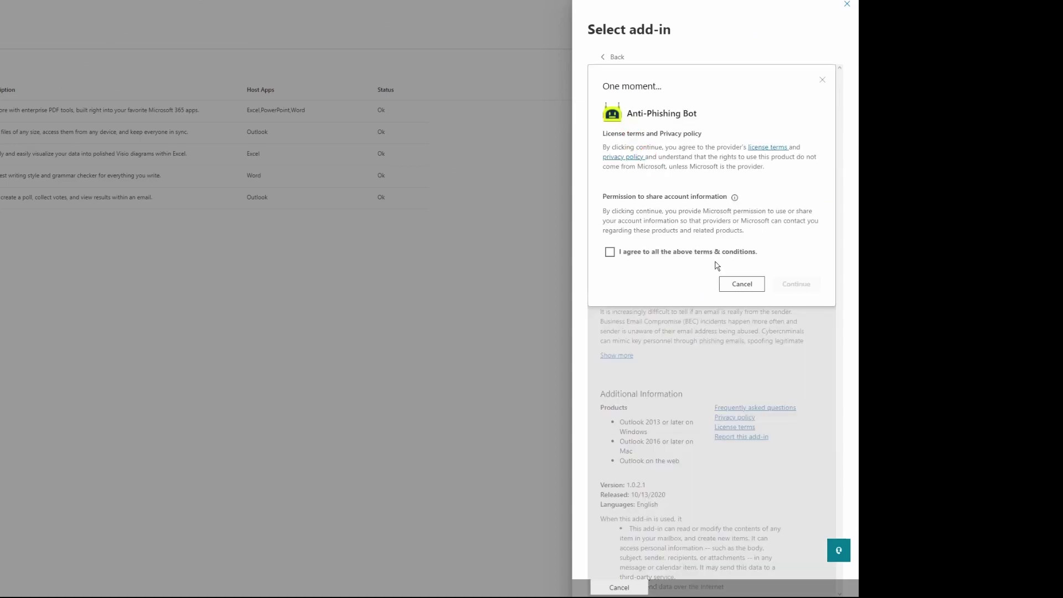
left_click(639, 251)
left_click(802, 284)
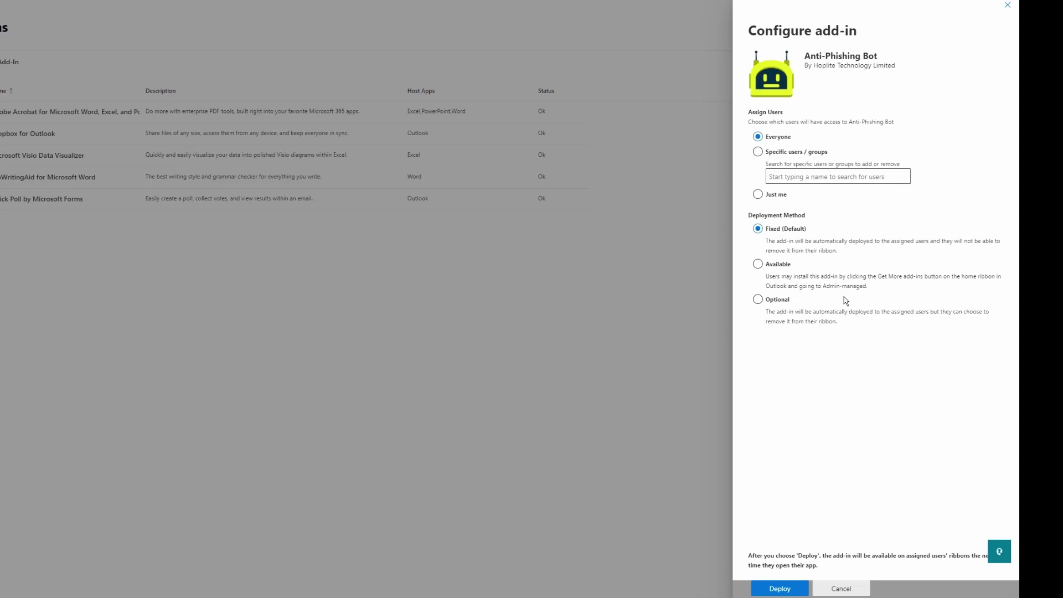
- Deploy Anti-Phishing Bot to Everyone and finish the deployment wizard
left_click(780, 589)
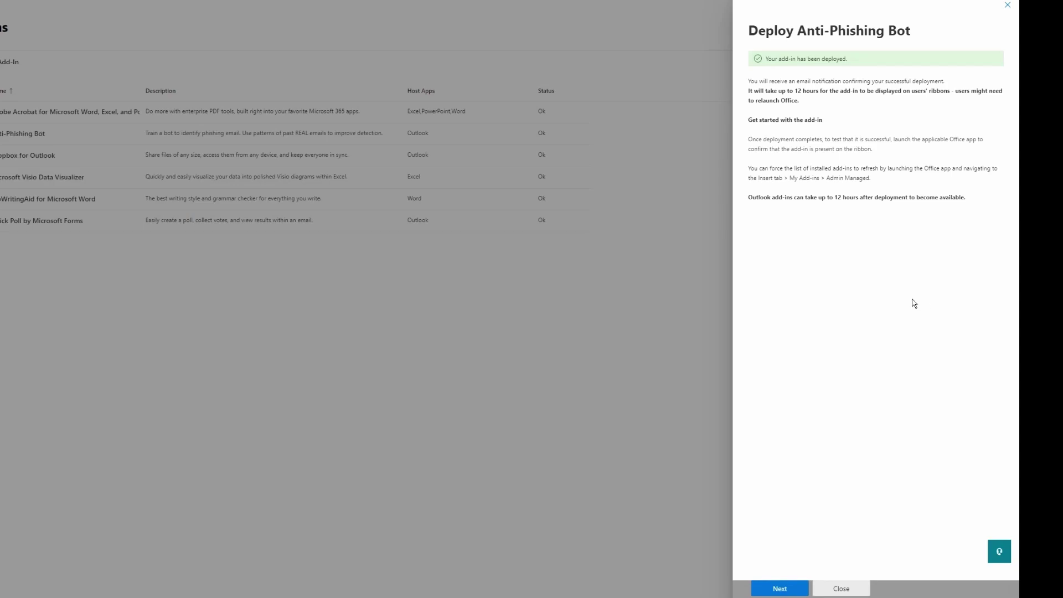
left_click(779, 589)
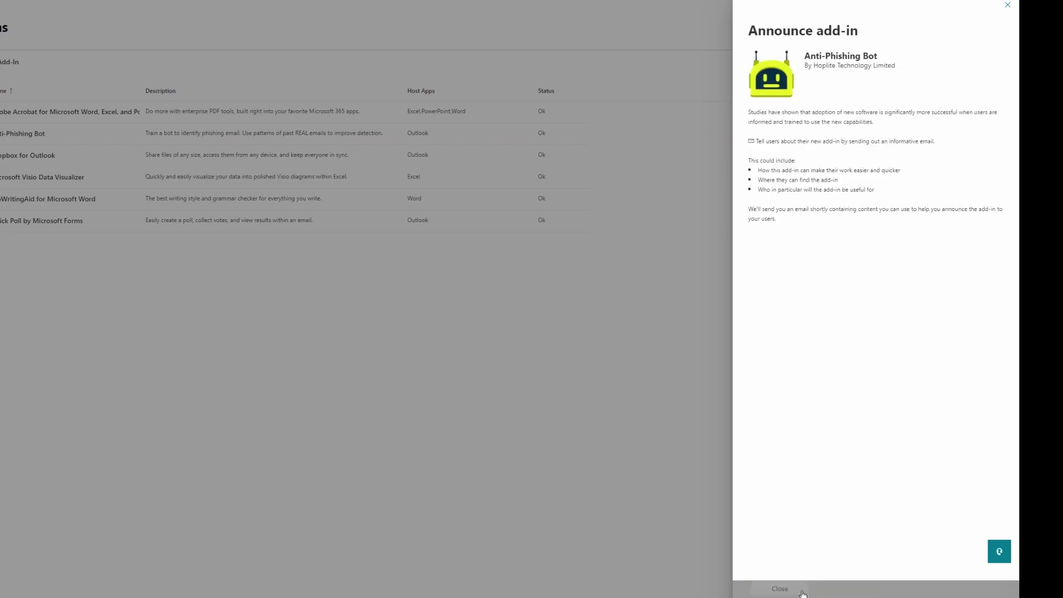
left_click(781, 589)
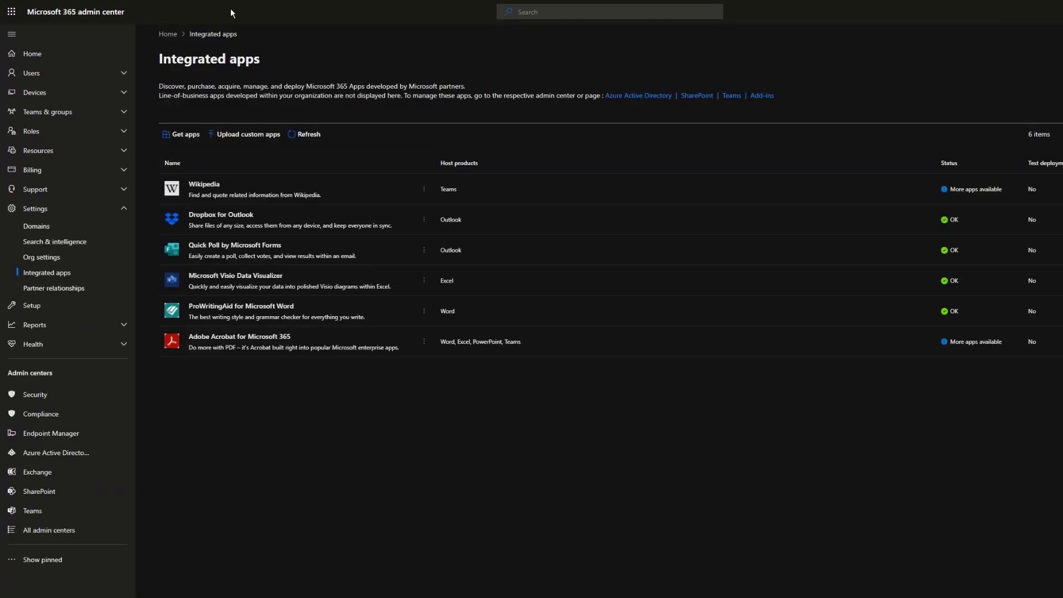
- Refresh Integrated apps to confirm Anti-Phishing Bot is OK, then open its Add-ins entry
left_click(321, 143)
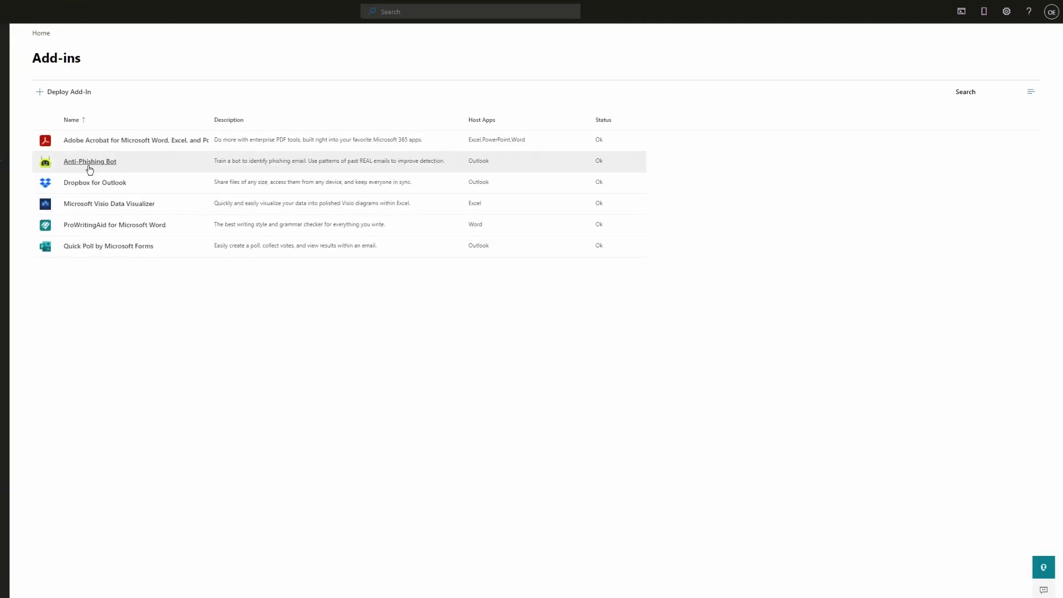
left_click(111, 161)
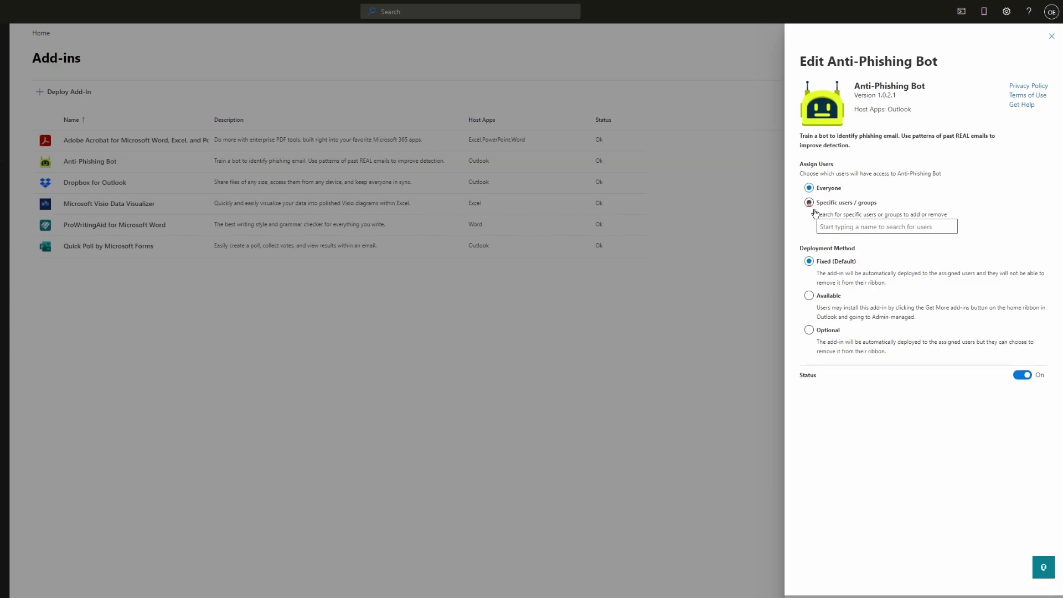
- Check the Specific users / groups assignment option, then close the Anti-Phishing Bot edit panel
left_click(824, 227)
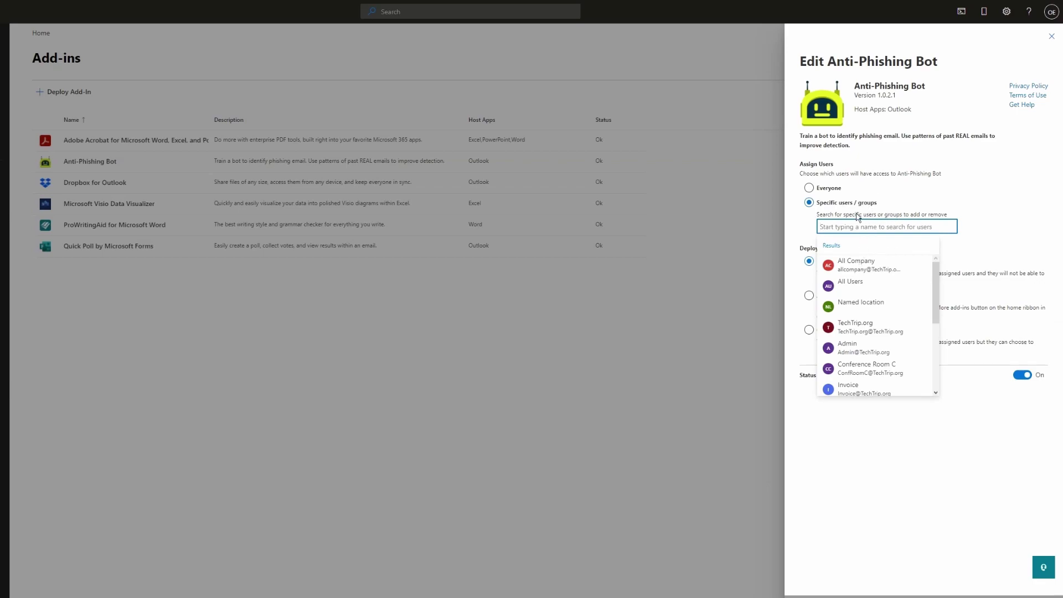
left_click(909, 215)
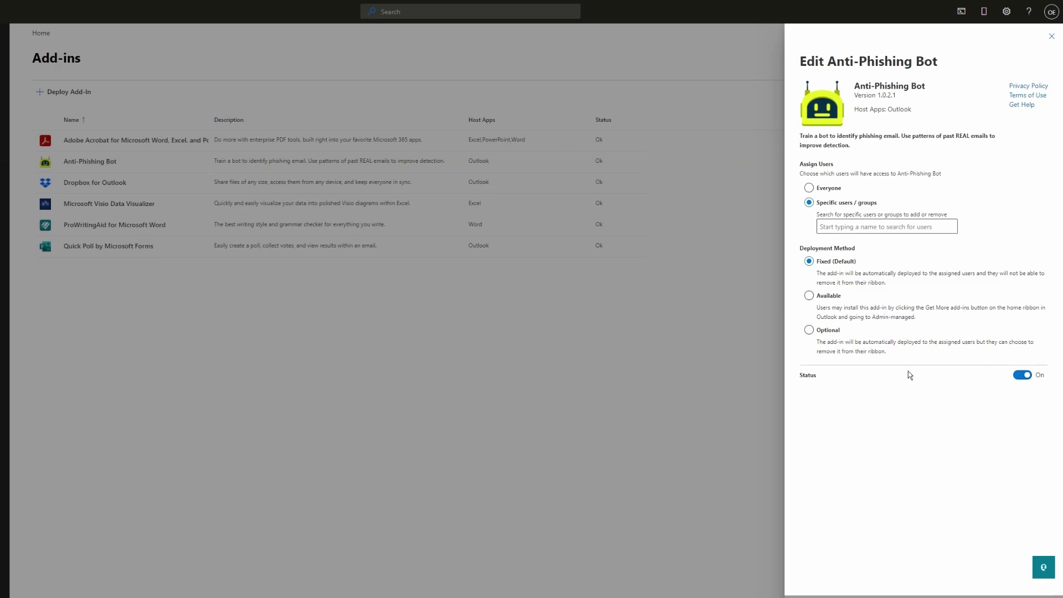
key("Escape")
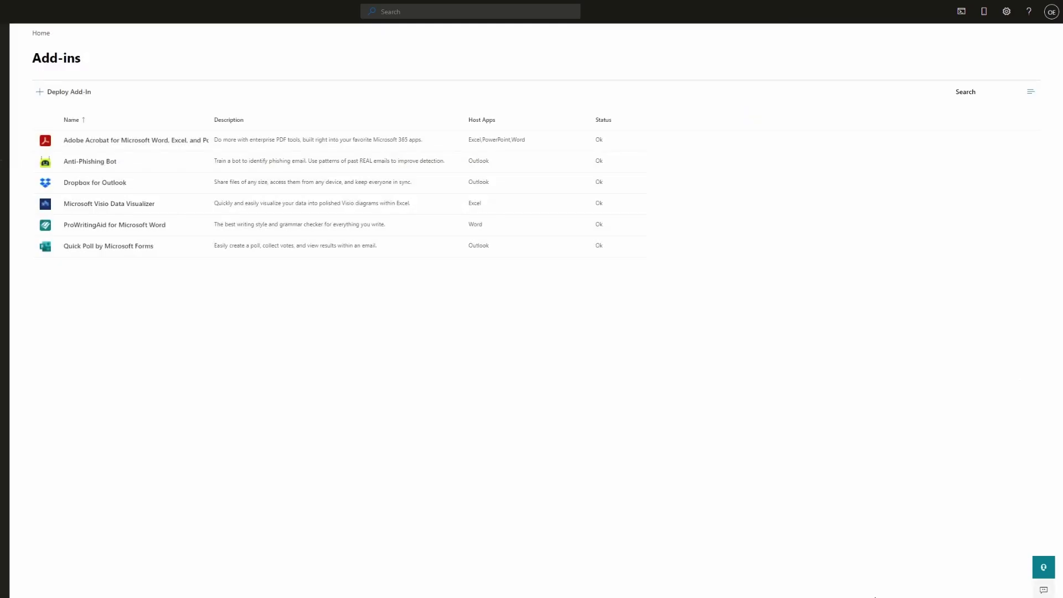